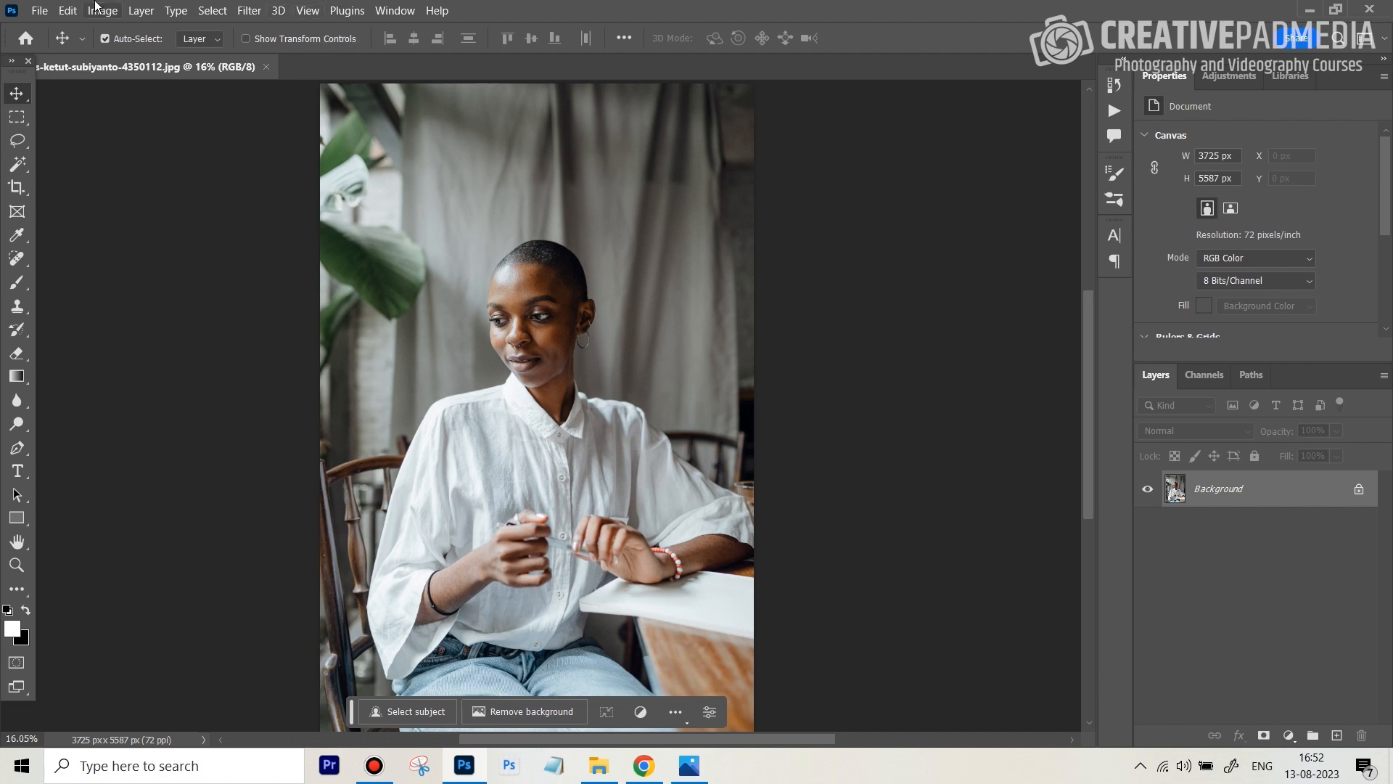
Open the Neural Filters for the portrait photo and enable the Depth Blur filter
click(248, 10)
click(269, 78)
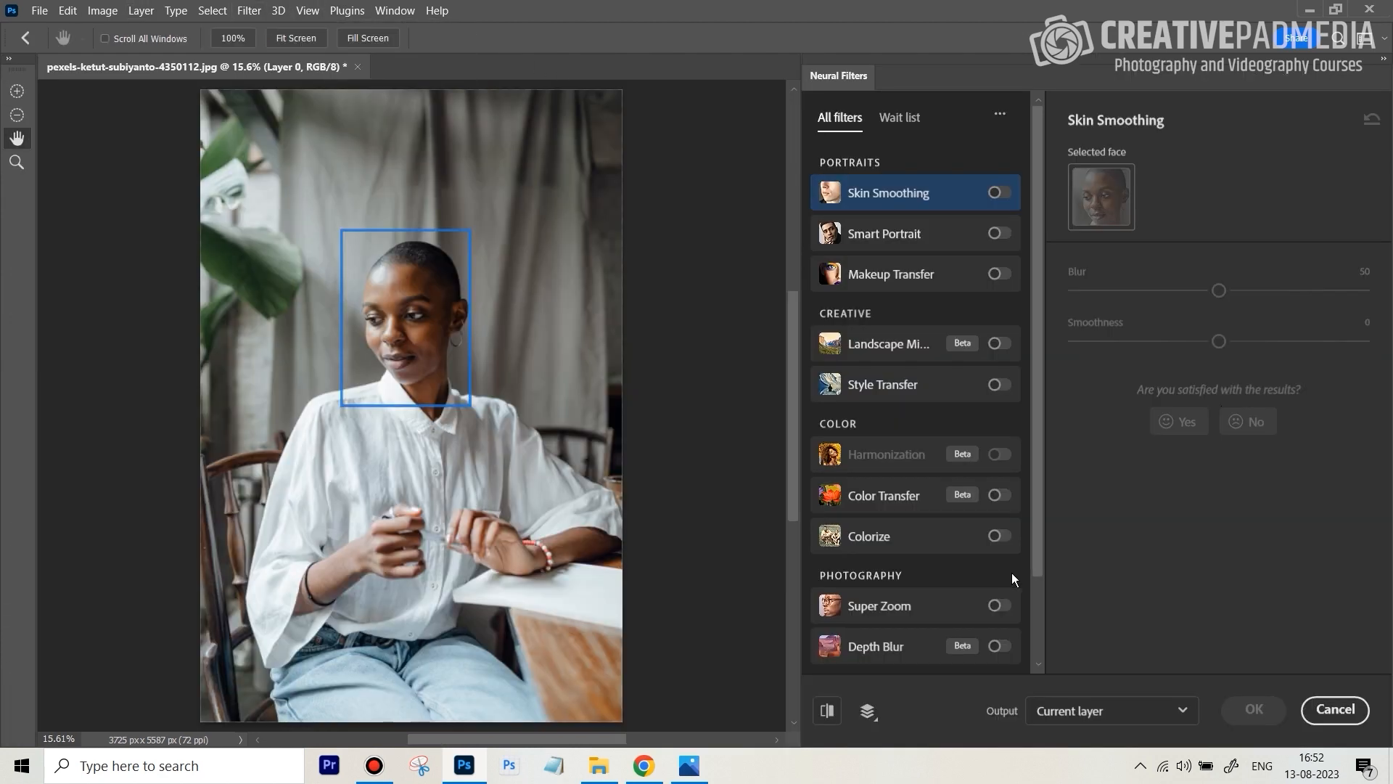
scroll(994, 556, down, 2)
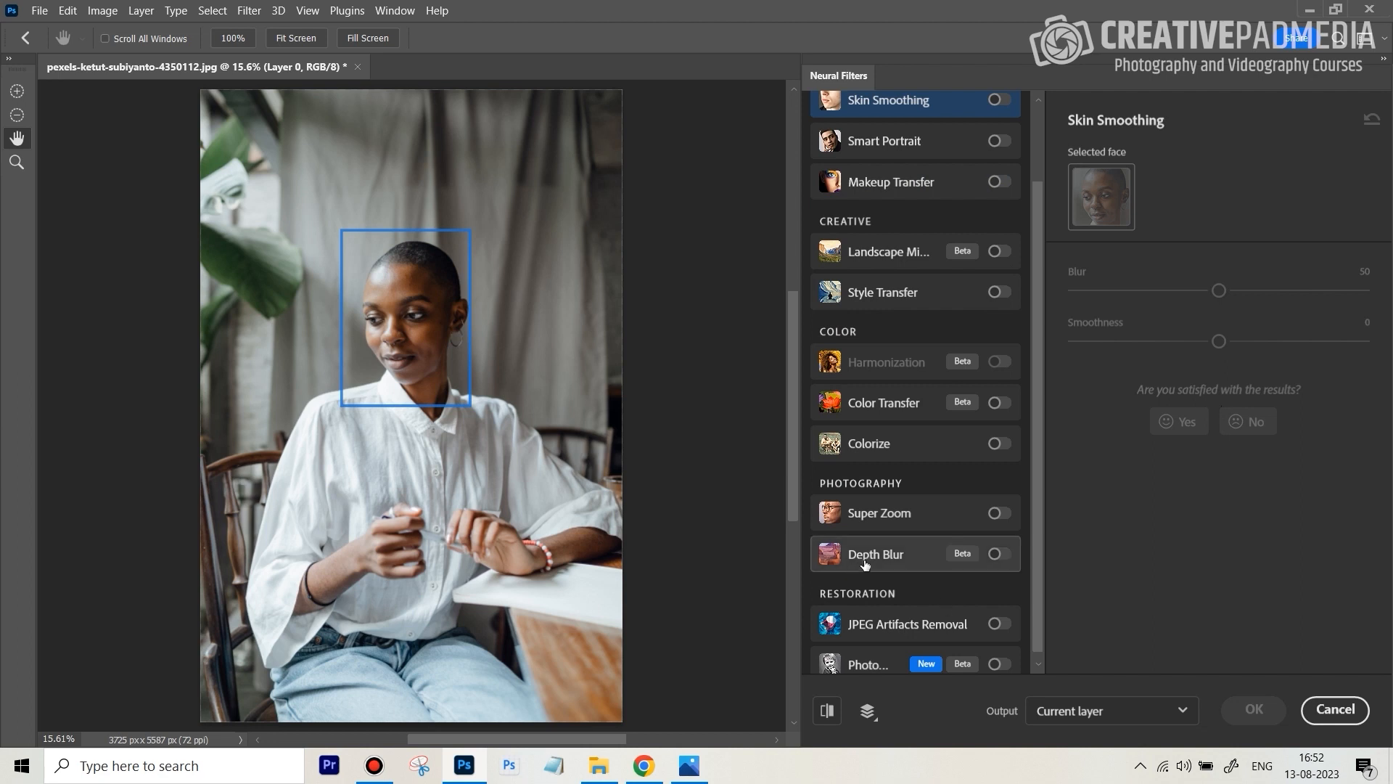
click(999, 554)
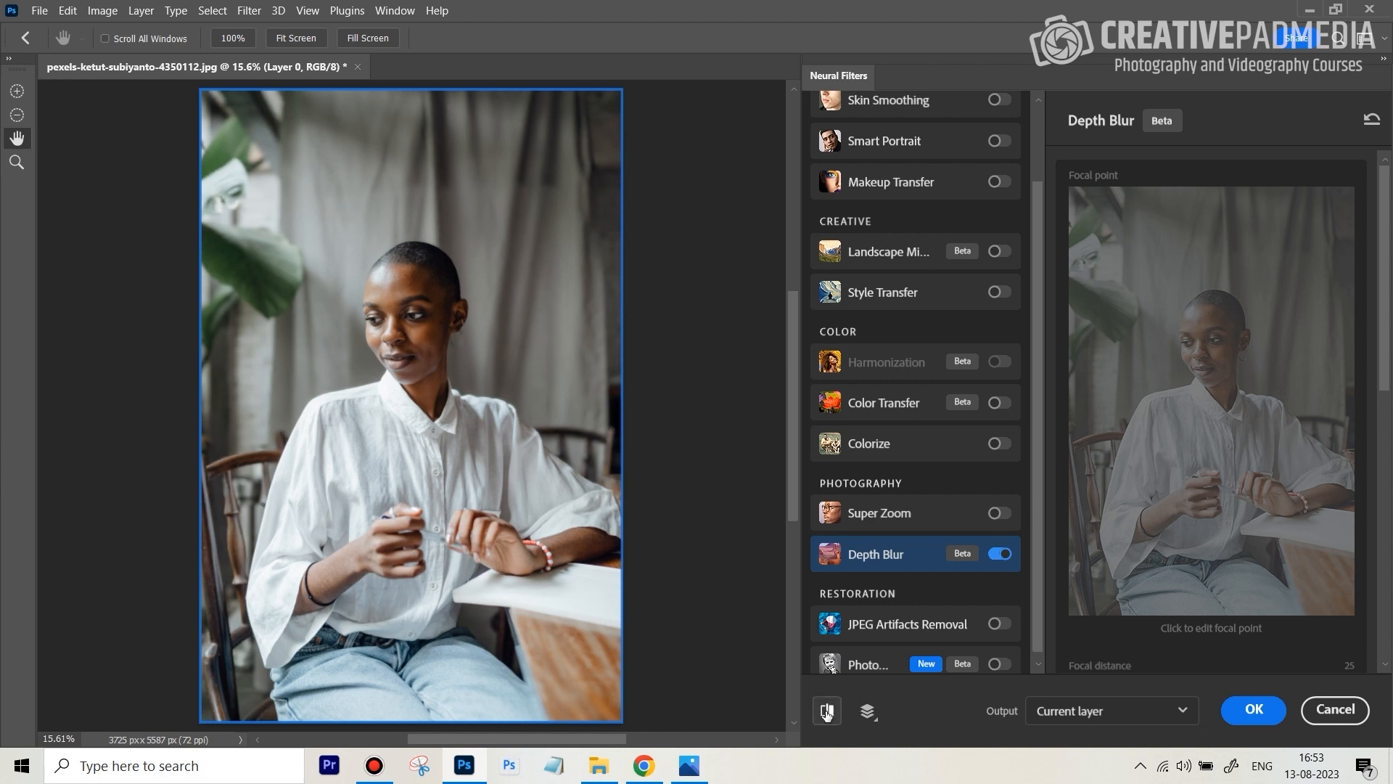
Compare the Depth Blur preview with the original photo around the woman's head and the curtain background
key(z)
drag(490, 196, 490, 196)
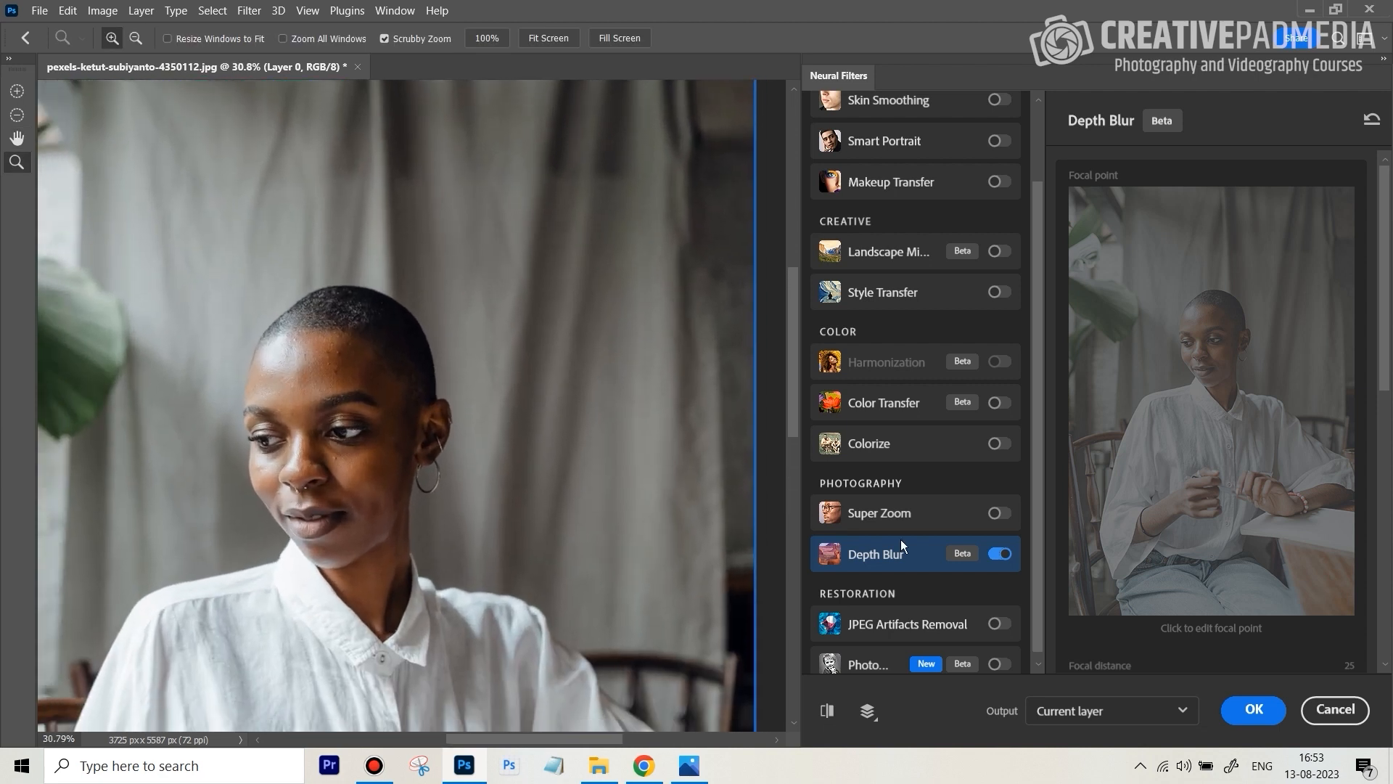
click(827, 711)
click(827, 711)
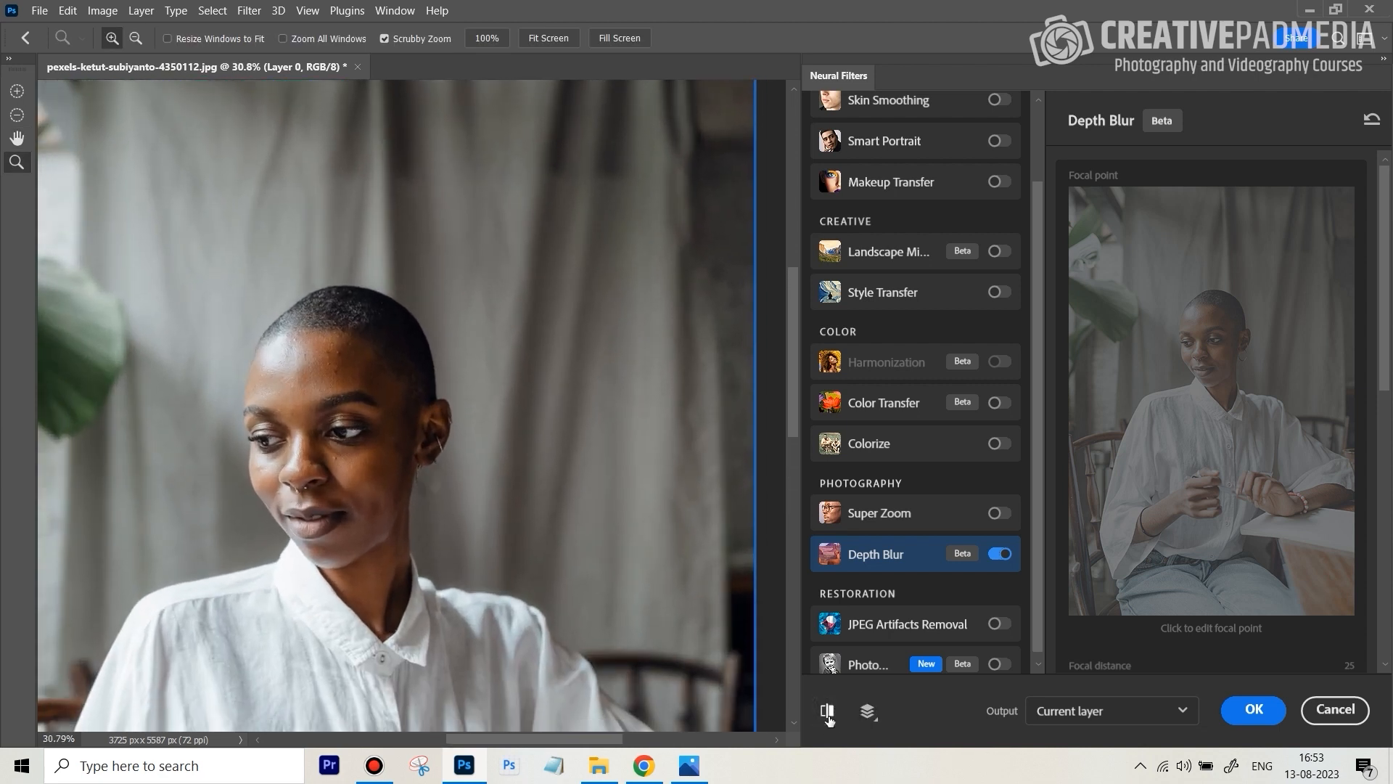
click(827, 711)
drag(586, 319, 540, 321)
key(space)
drag(601, 379, 580, 335)
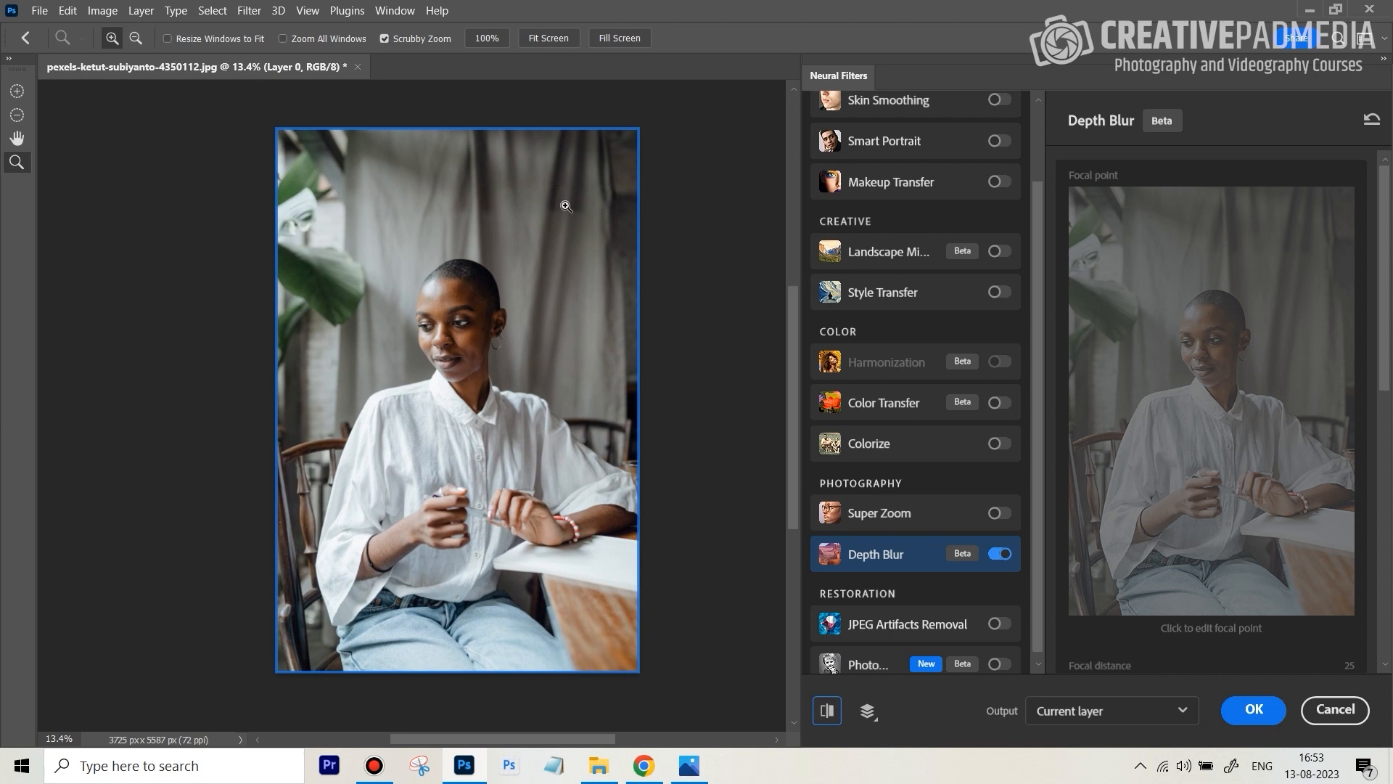
Turn off Focus subject in Depth Blur and place the focal point on the woman's face
drag(1385, 383, 1389, 451)
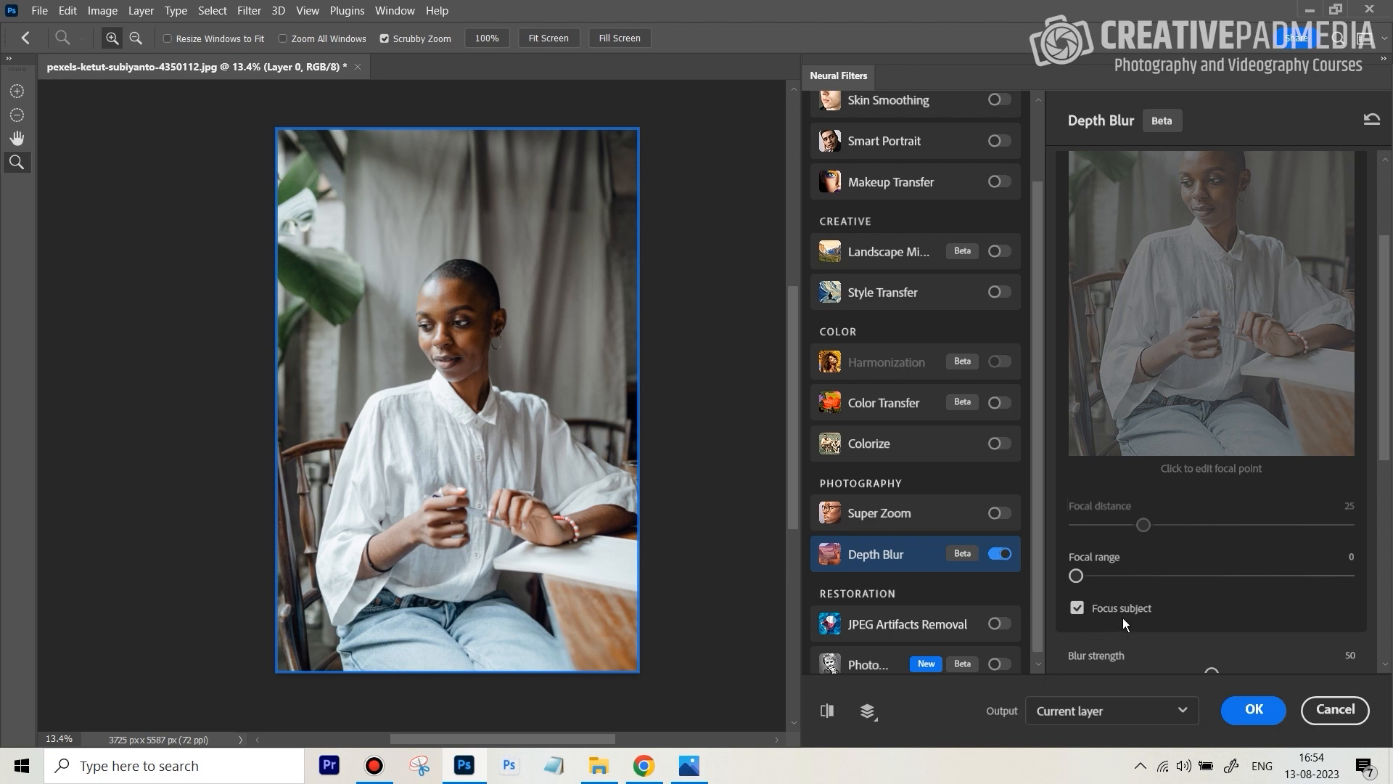
click(1085, 614)
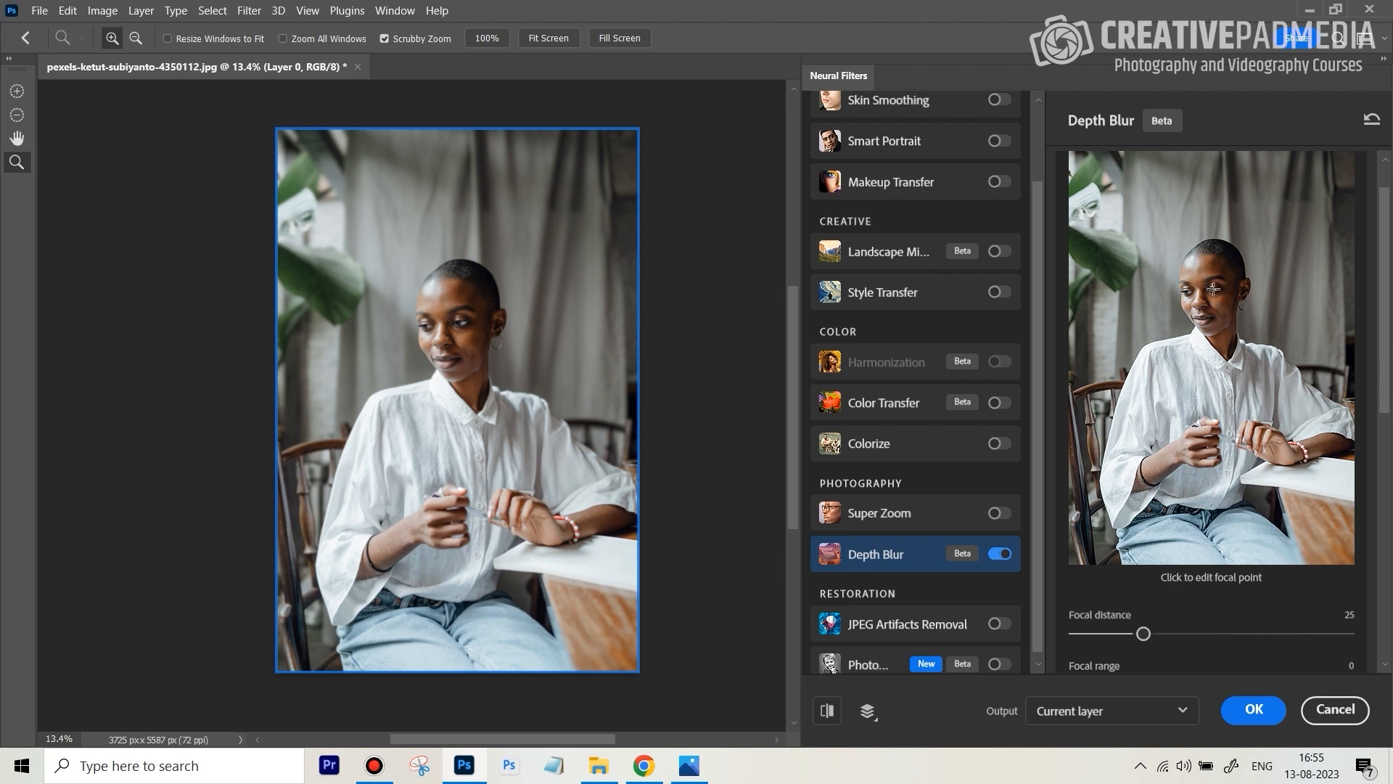
click(1214, 289)
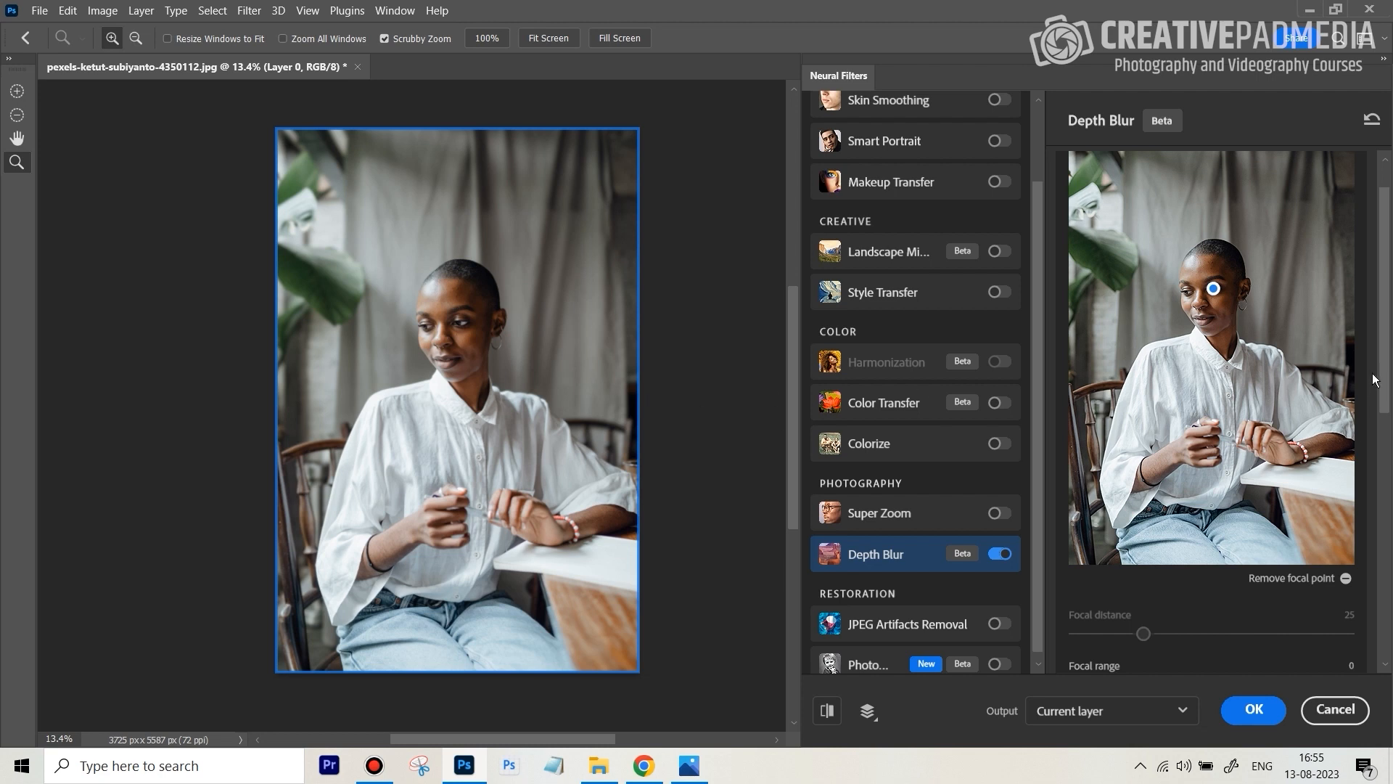
Set the Depth Blur strength to 87
drag(1378, 374, 1363, 507)
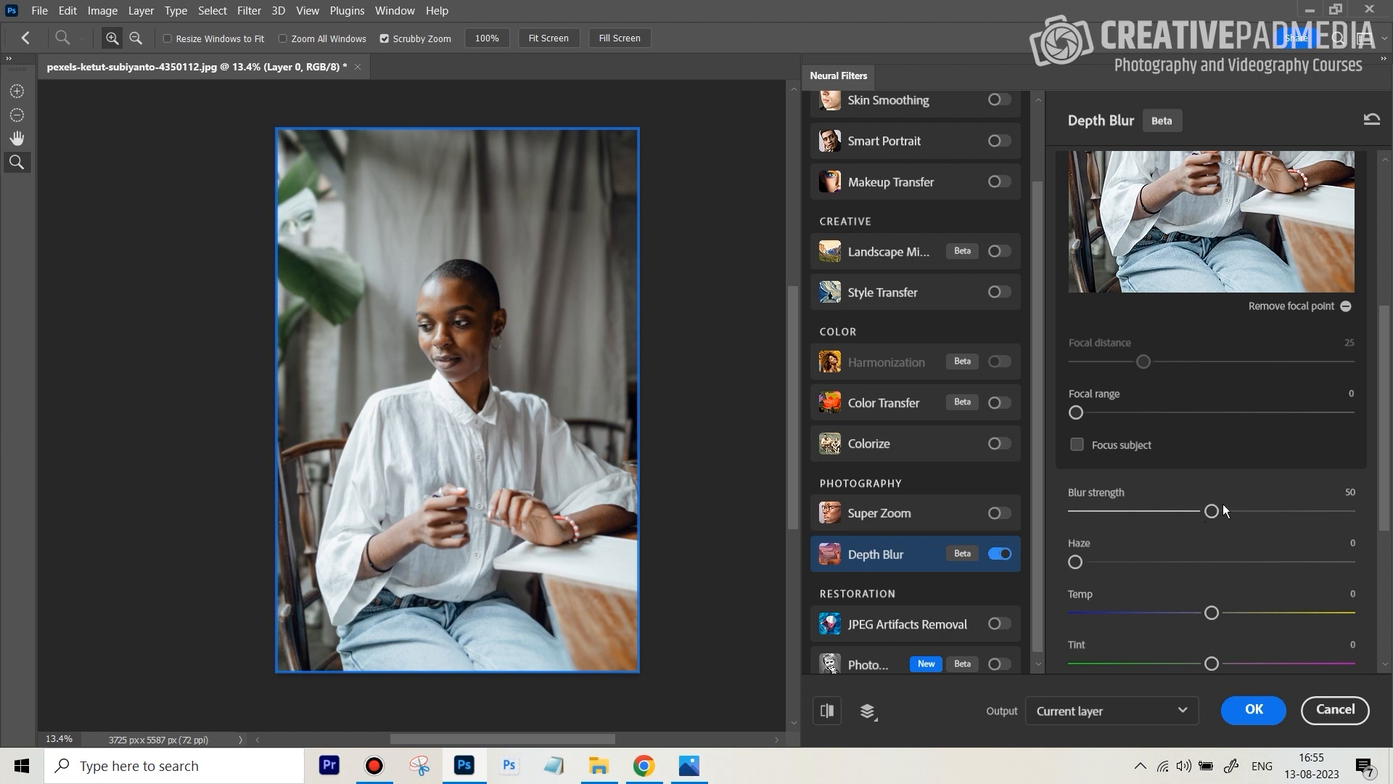
drag(1216, 510, 1313, 511)
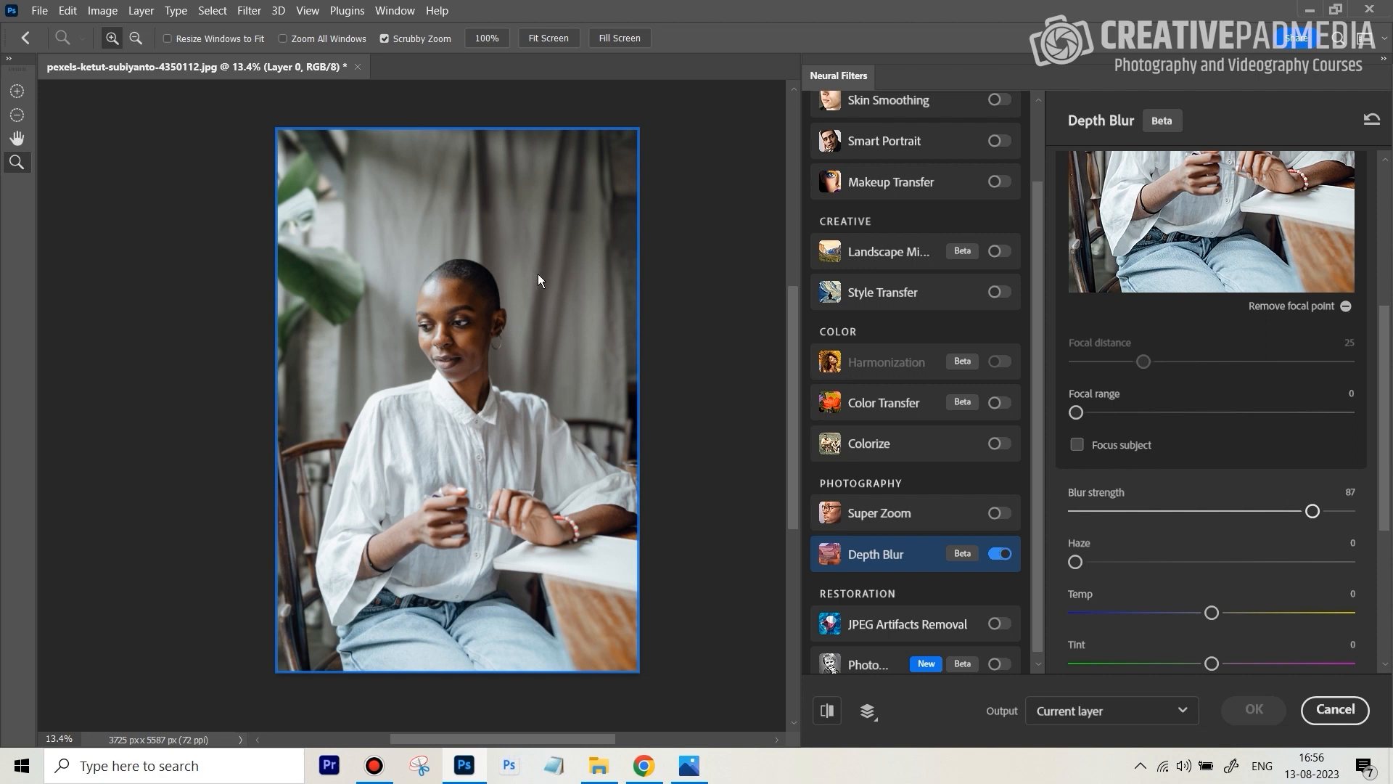
scroll(1383, 479, down, 1)
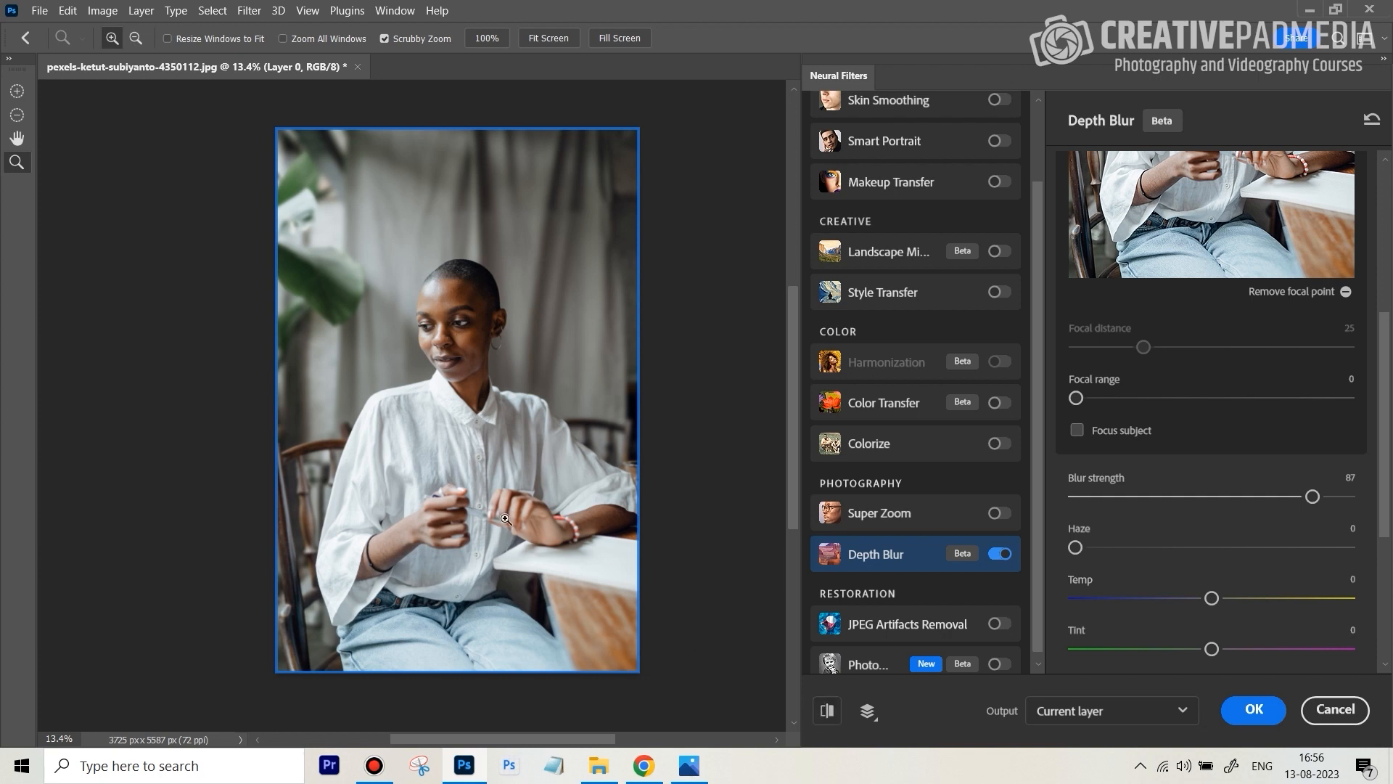
Examine the blurred background and the woman's hands closely by comparing the preview repeatedly with the original
mouse_move(545, 379)
mouse_down()
mouse_move(581, 376)
mouse_move(570, 377)
mouse_up()
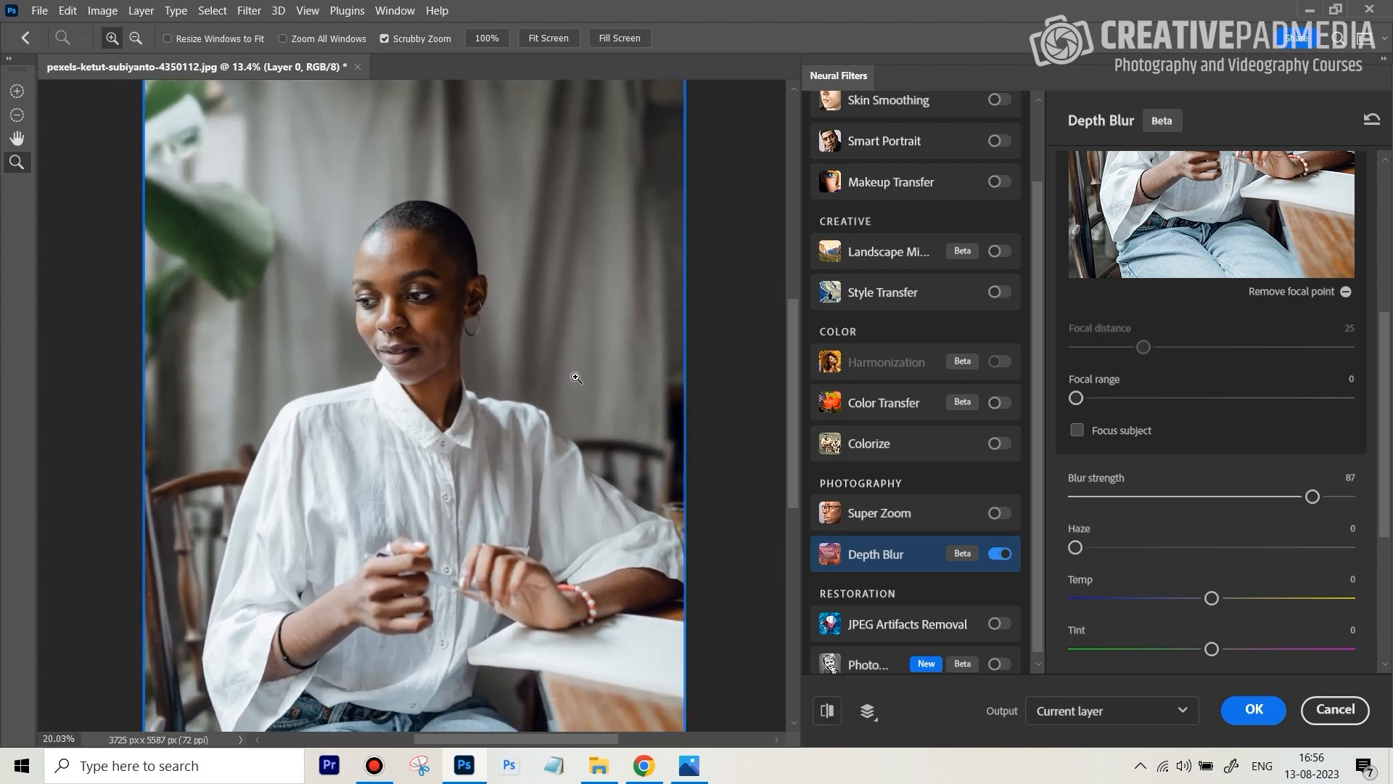
key(h)
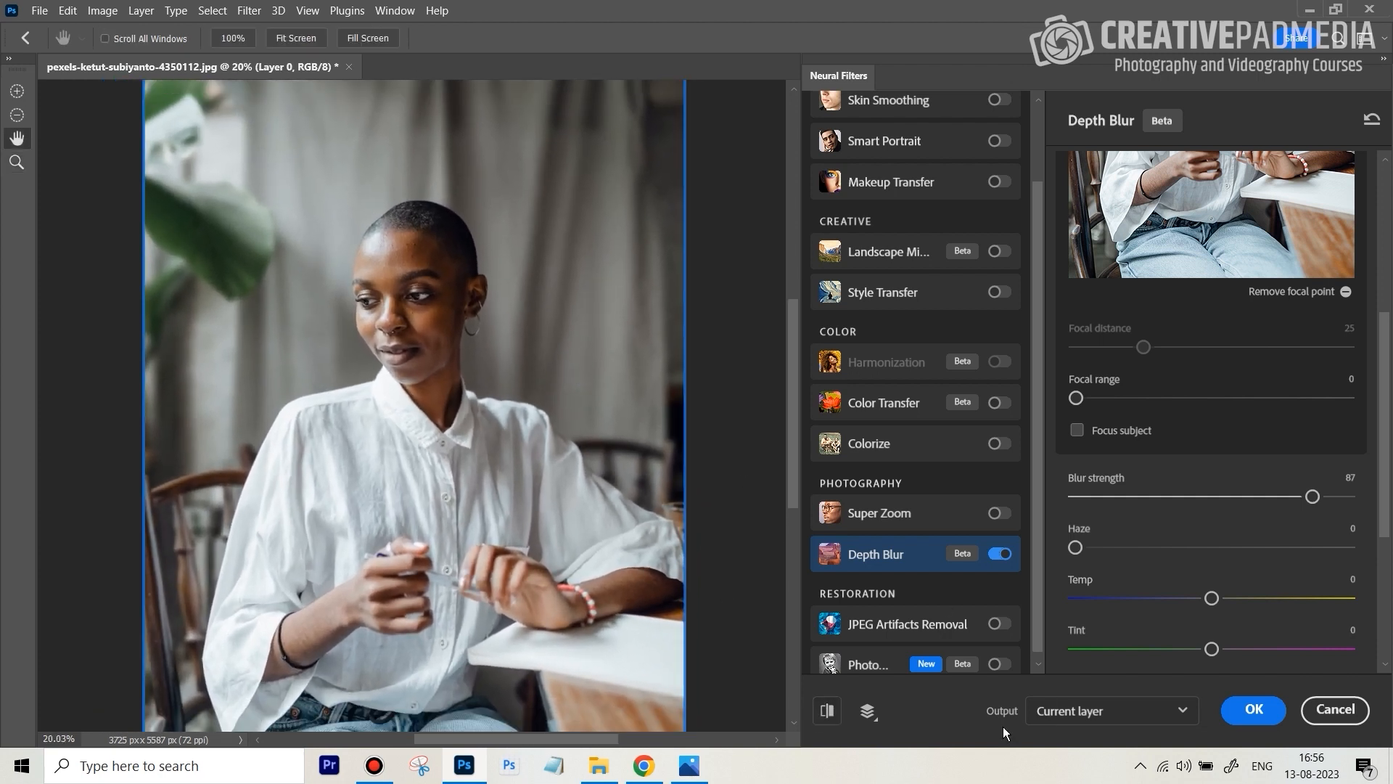
click(830, 710)
click(829, 711)
click(830, 710)
click(829, 711)
click(829, 710)
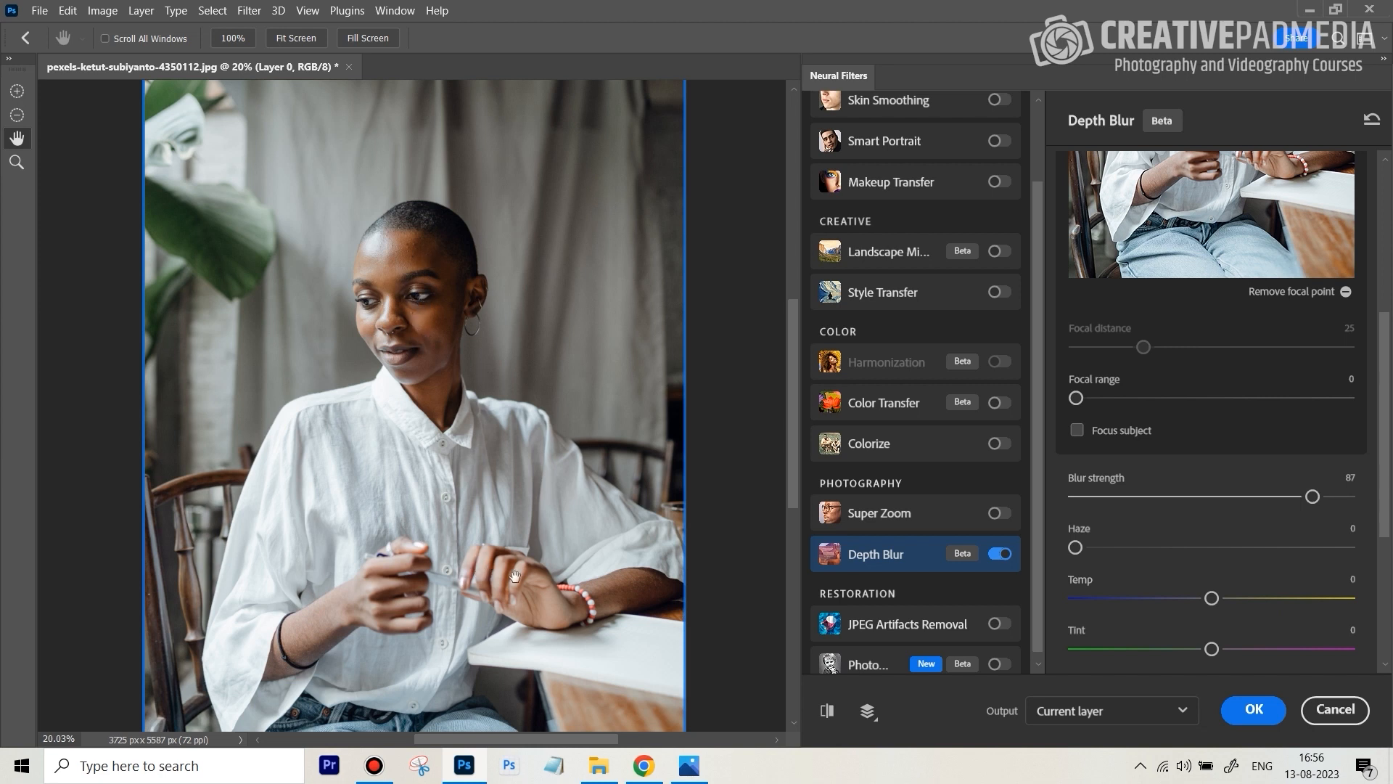
click(826, 710)
click(827, 710)
click(826, 710)
click(834, 714)
click(834, 713)
click(834, 714)
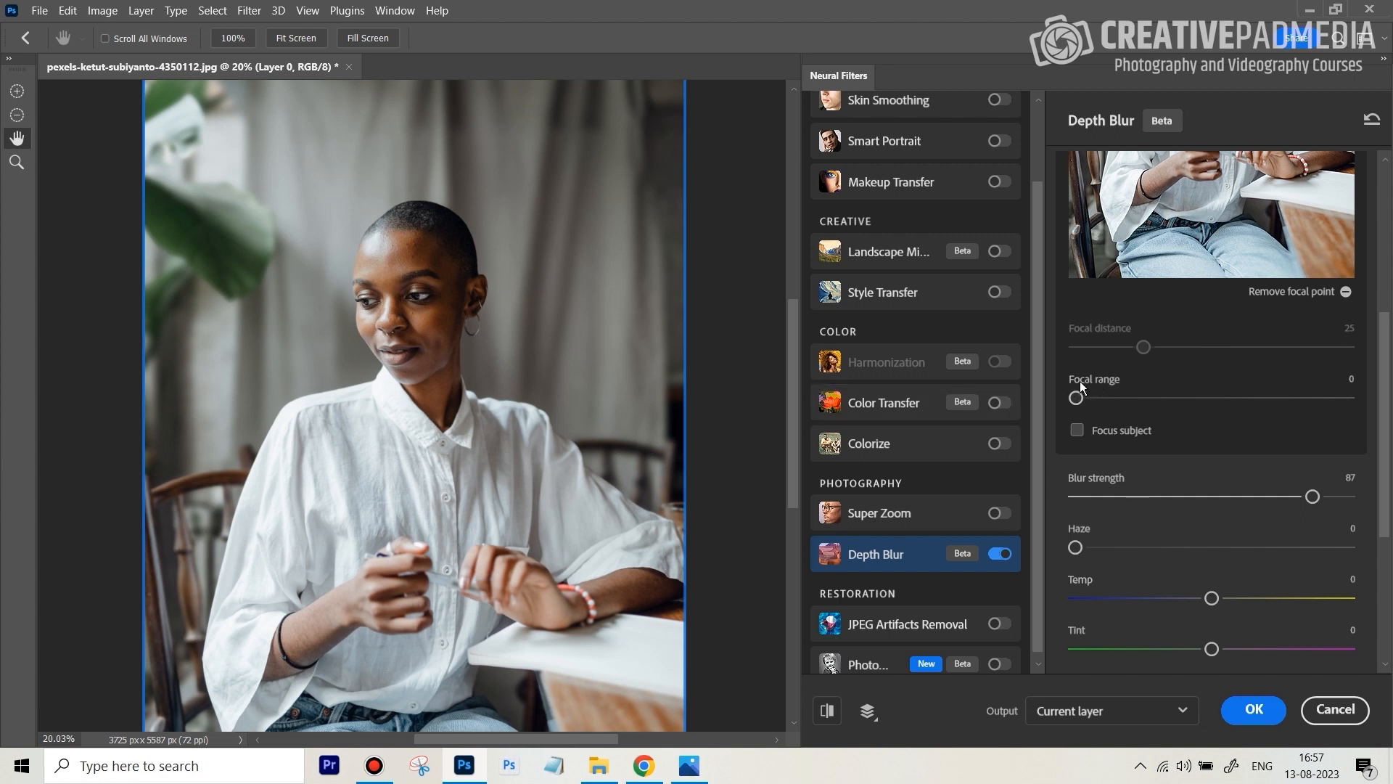
Set the focal range to 13 and compare the result with the original photo
drag(1078, 398, 1106, 399)
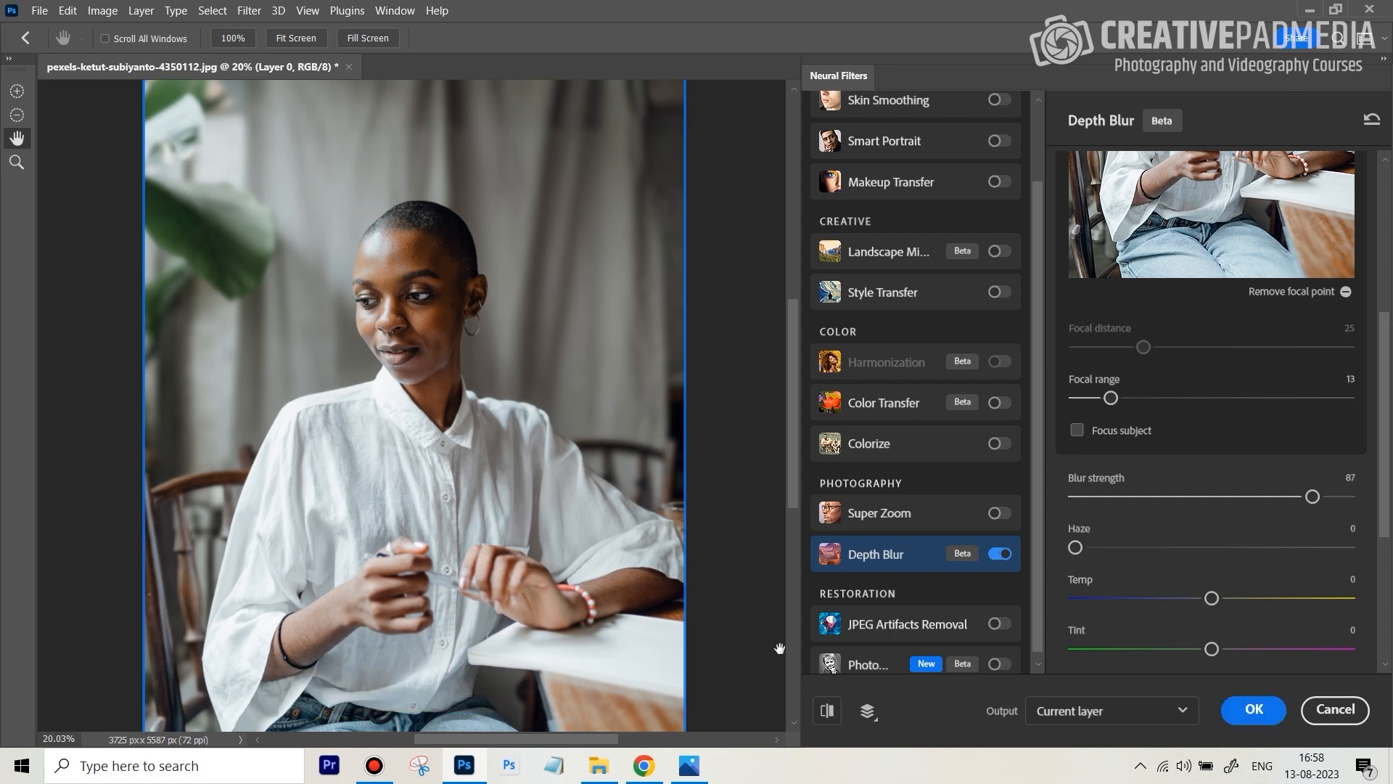
click(827, 713)
click(824, 714)
click(825, 715)
click(825, 715)
click(825, 715)
click(825, 715)
Set the blur strength to 100 and the focal range to 23
drag(1328, 502, 1351, 497)
click(1137, 404)
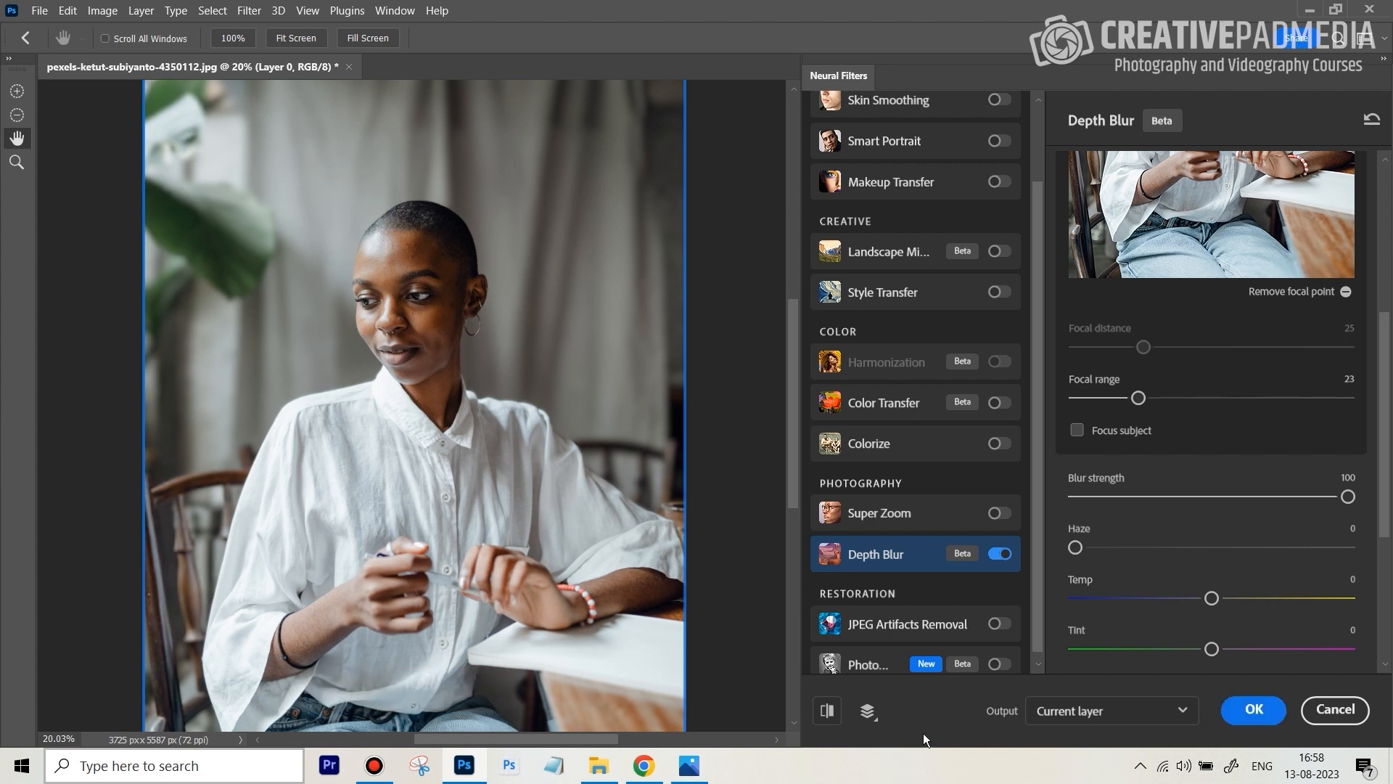
Compare the strengthened background blur with the original photo, checking the plant, curtain, chair and hands
click(826, 713)
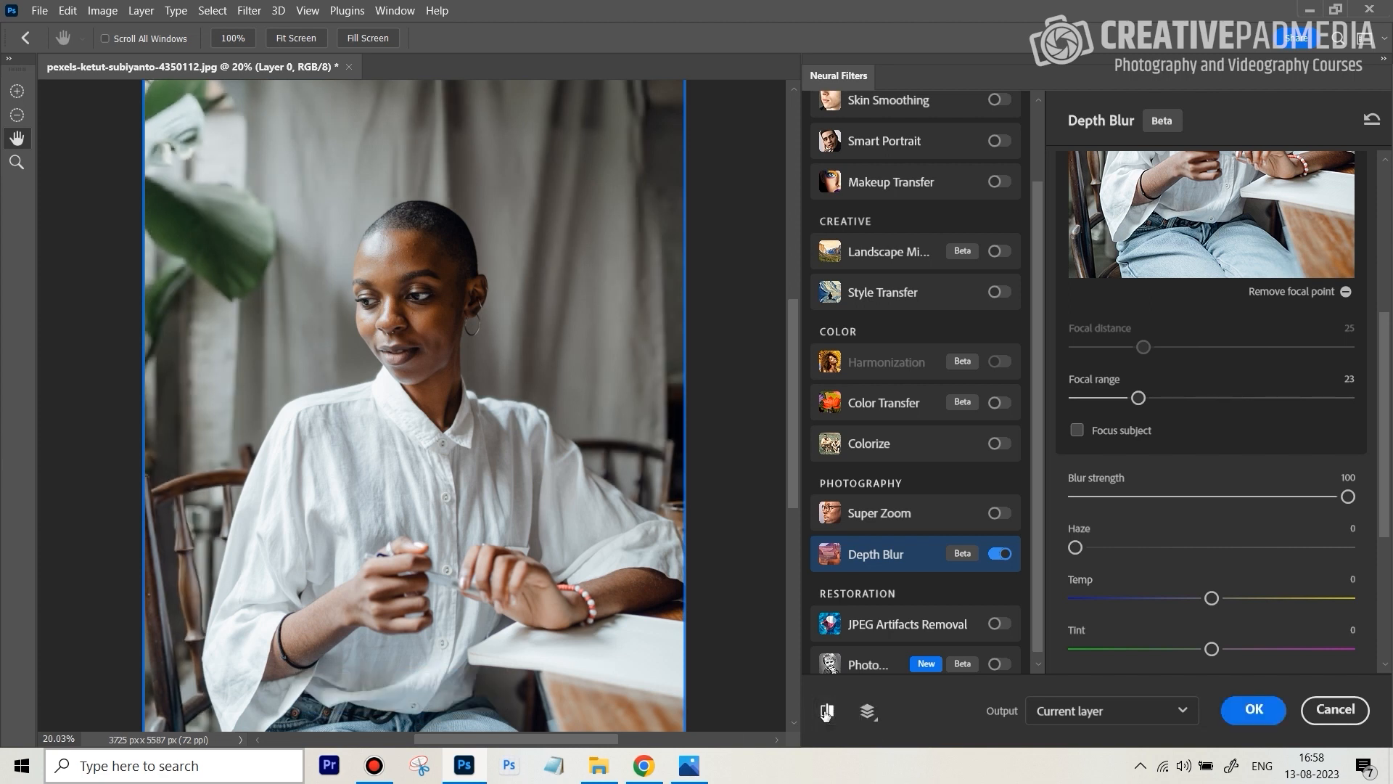
click(825, 713)
click(826, 713)
click(826, 713)
click(826, 714)
click(826, 713)
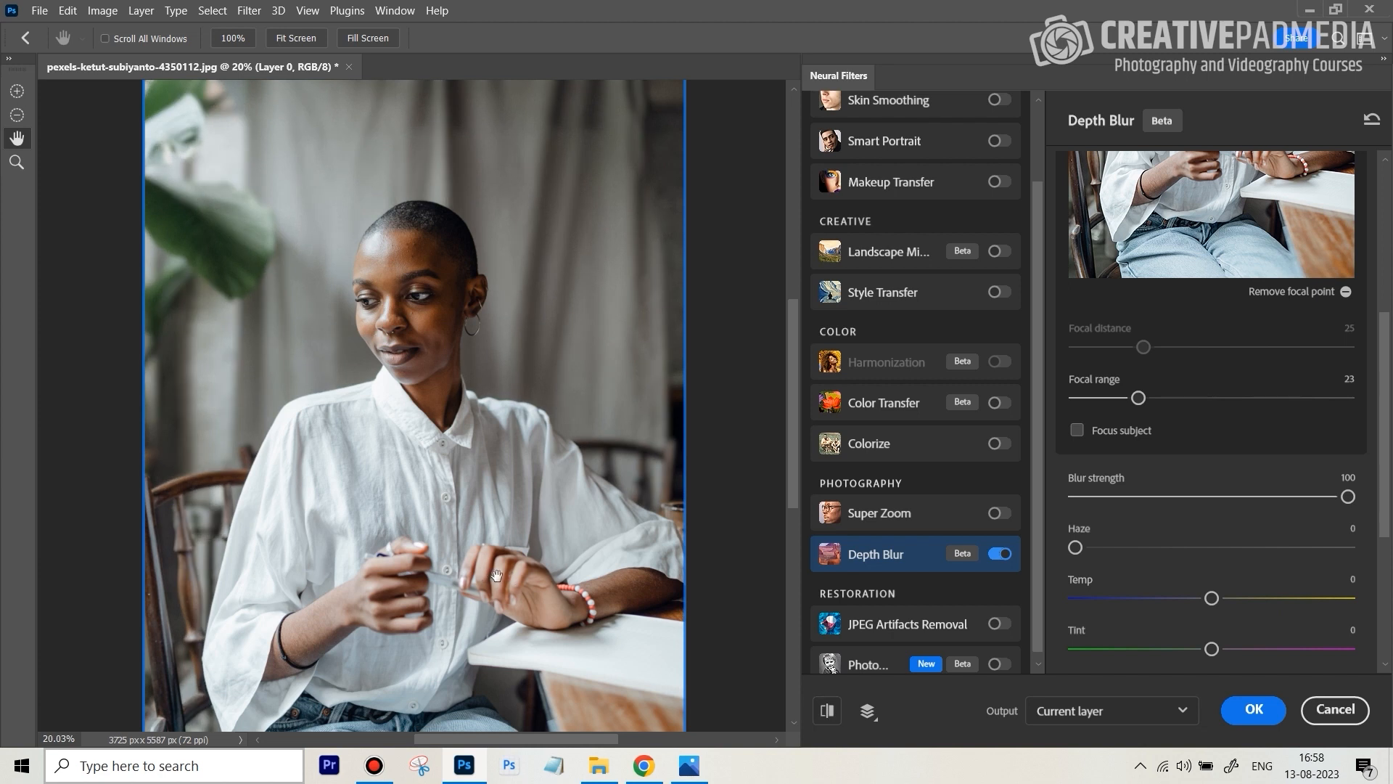
click(828, 711)
click(828, 711)
click(828, 711)
click(828, 711)
Set the Grain of the blurred area to 37, judging it against the original grain inside the hoop earring
scroll(1307, 500, down, 3)
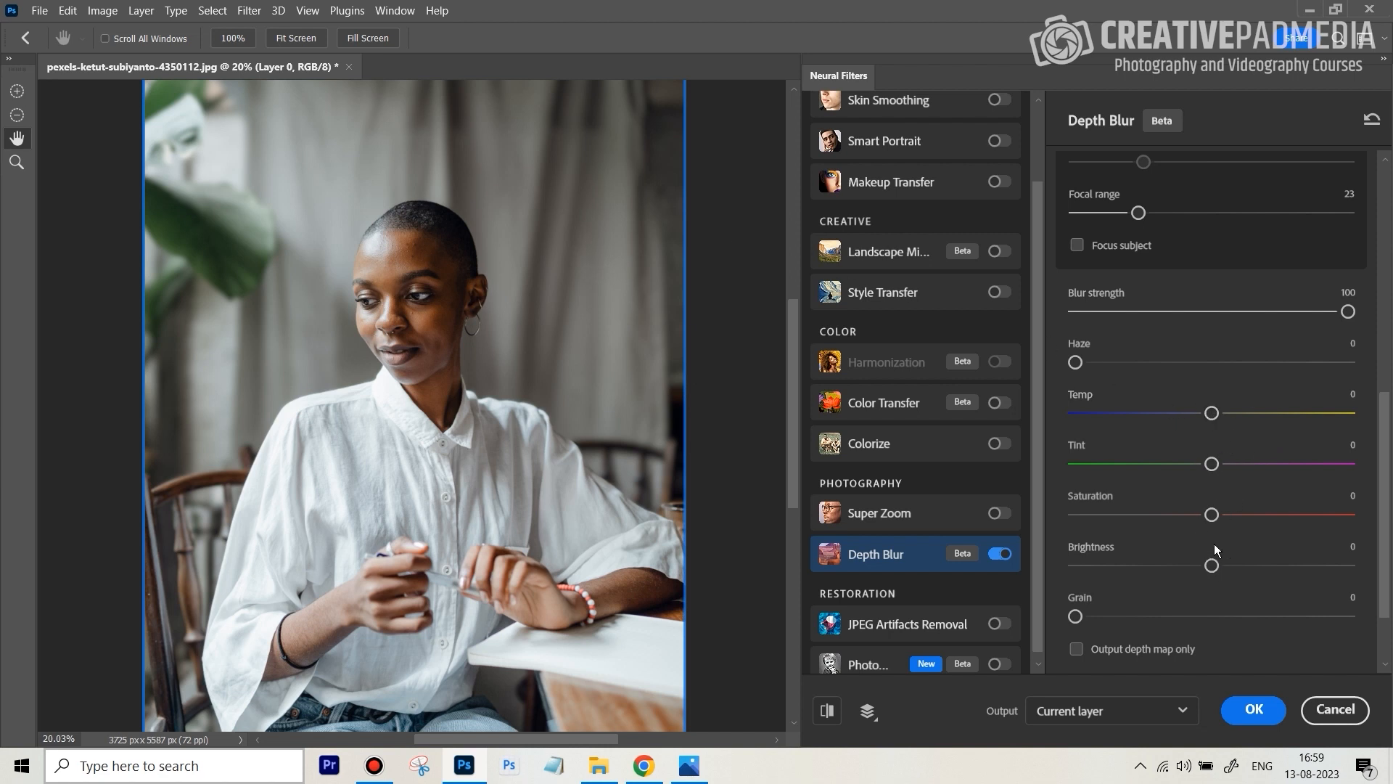
scroll(1255, 615, down, 2)
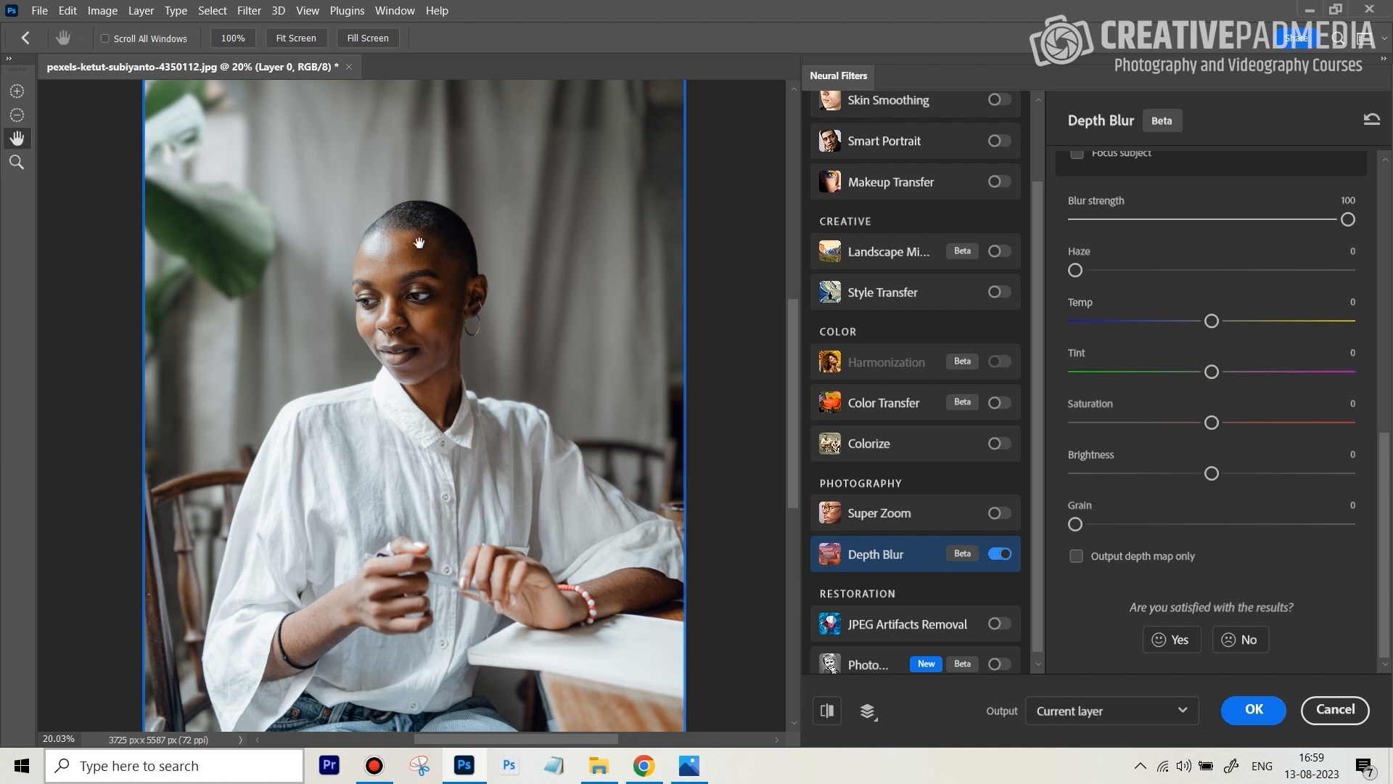
key(z)
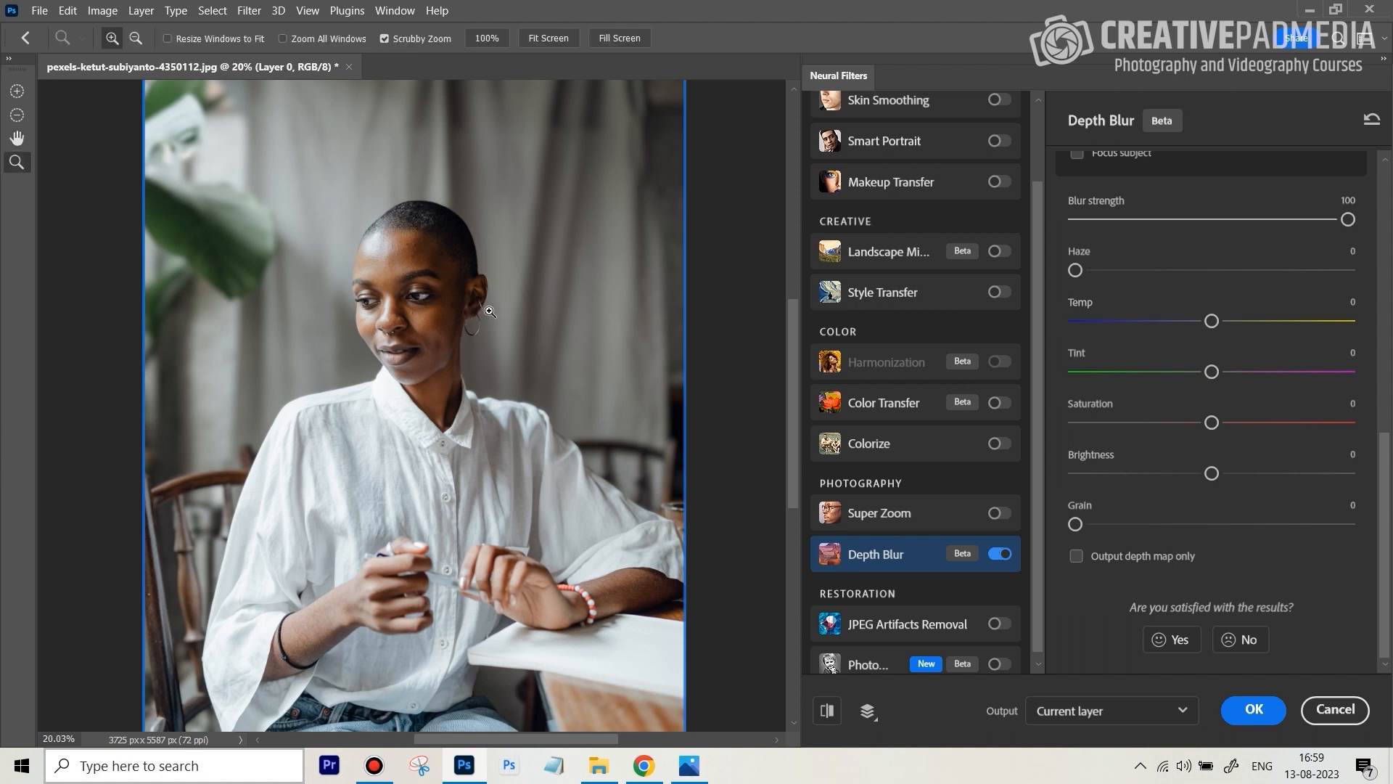
drag(485, 304, 612, 285)
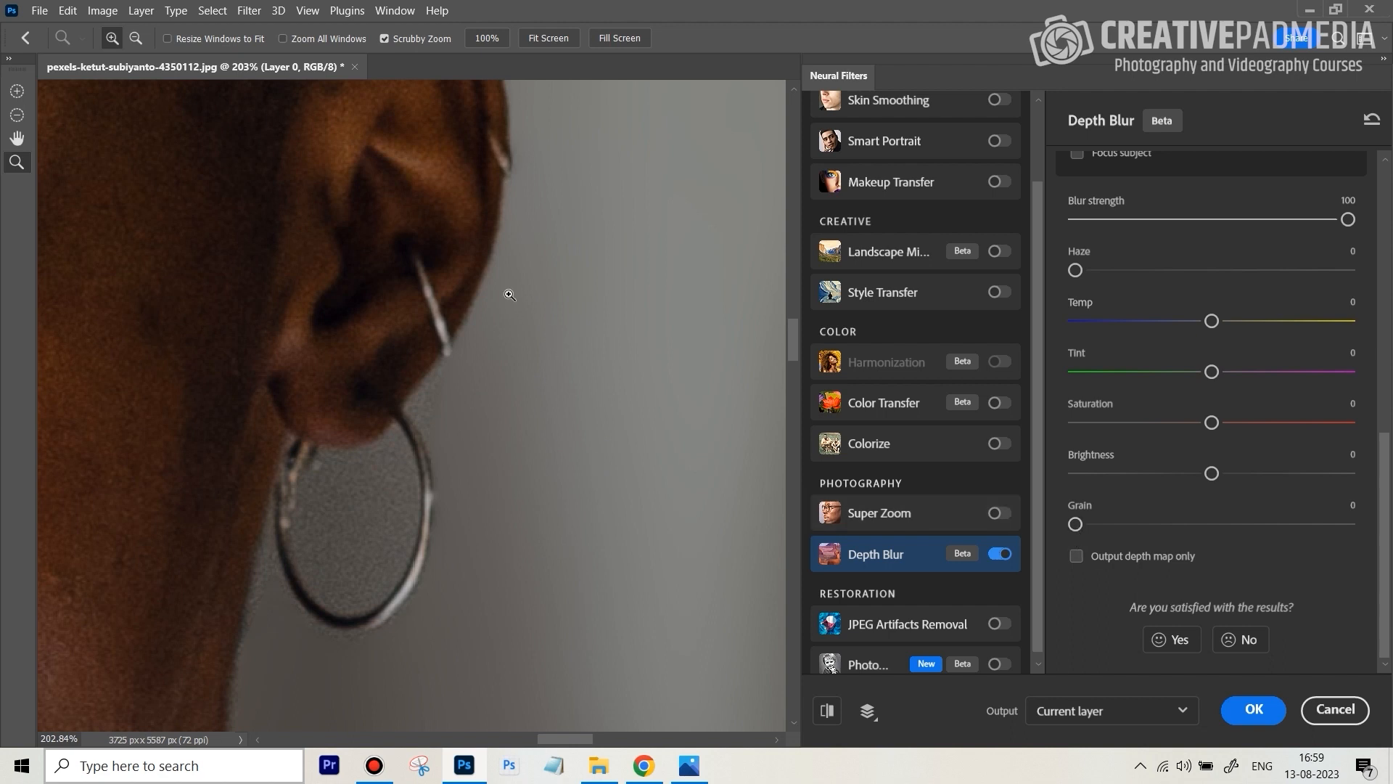
drag(1075, 524, 1130, 524)
drag(1142, 530, 1163, 525)
drag(1171, 529, 1177, 527)
drag(622, 445, 488, 437)
key(h)
key(ctrl+0)
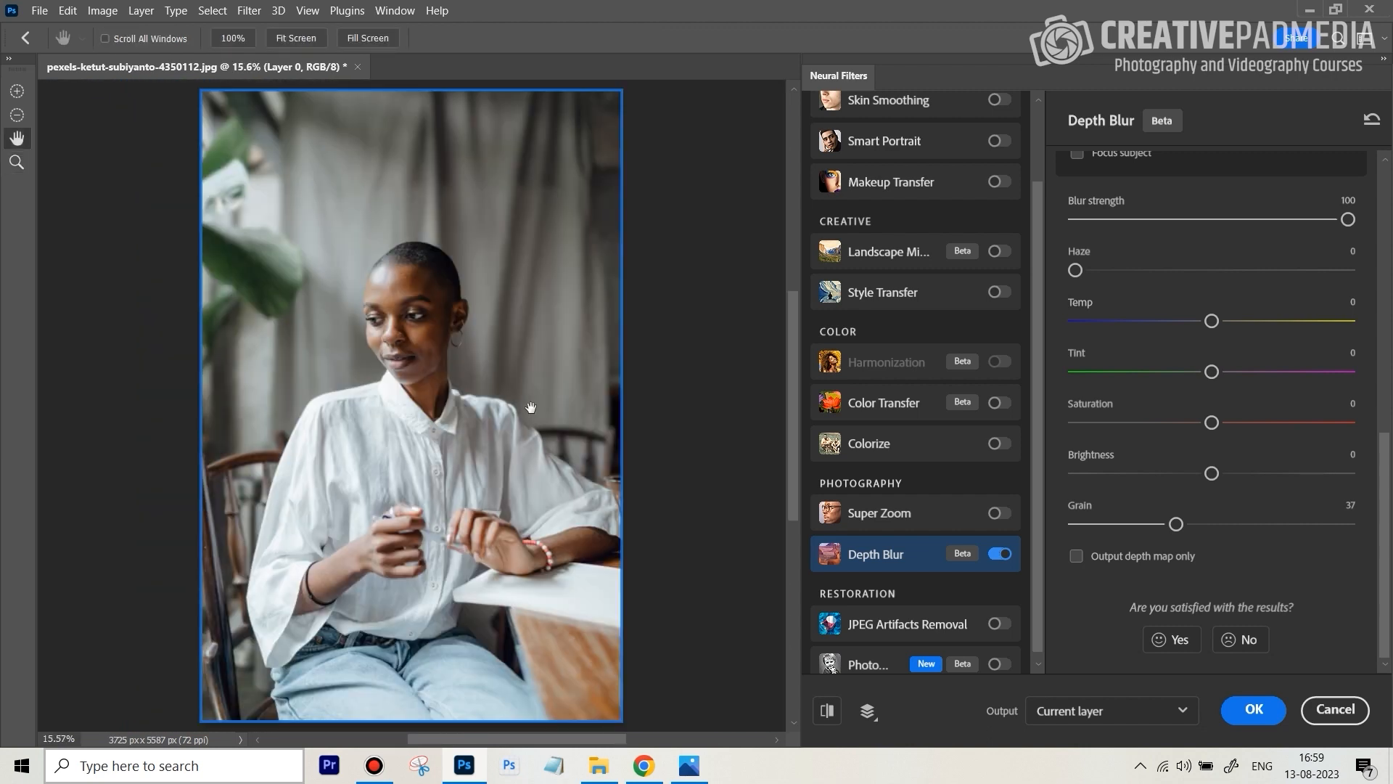